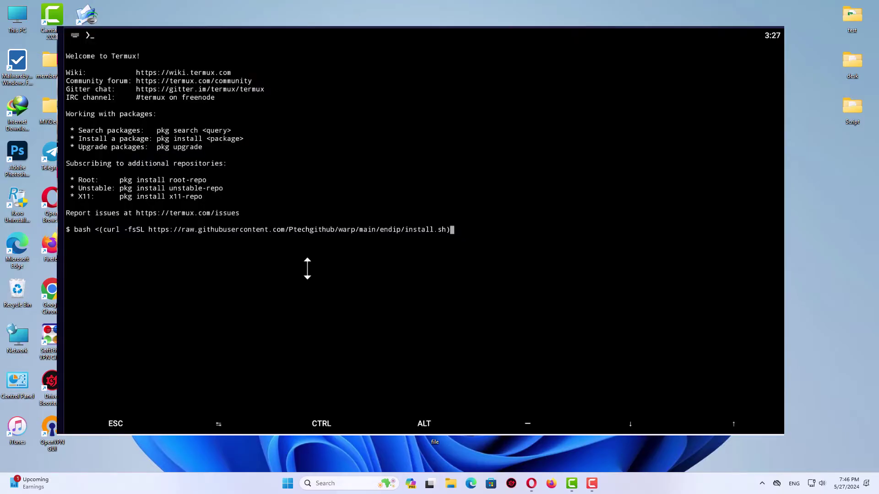
Run the entered Ptechgithub warp install script in Termux and choose option 1, Preferred IPV4
key(Return)
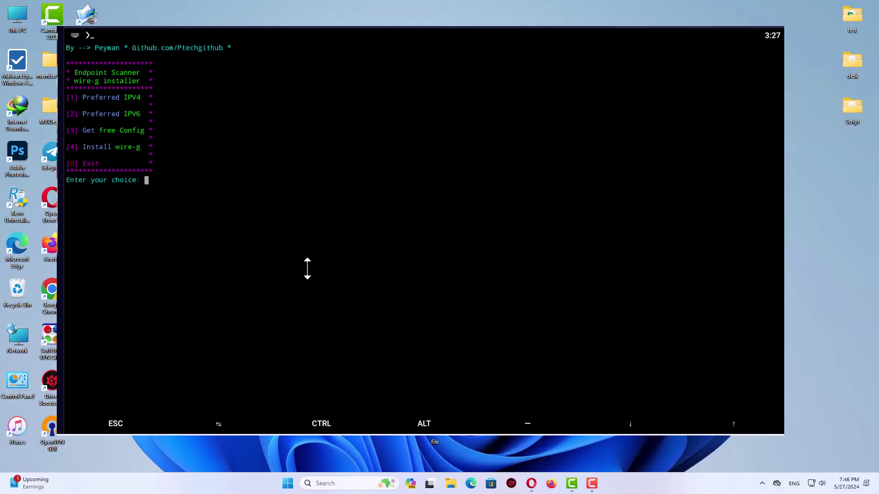
text(1)
key(Return)
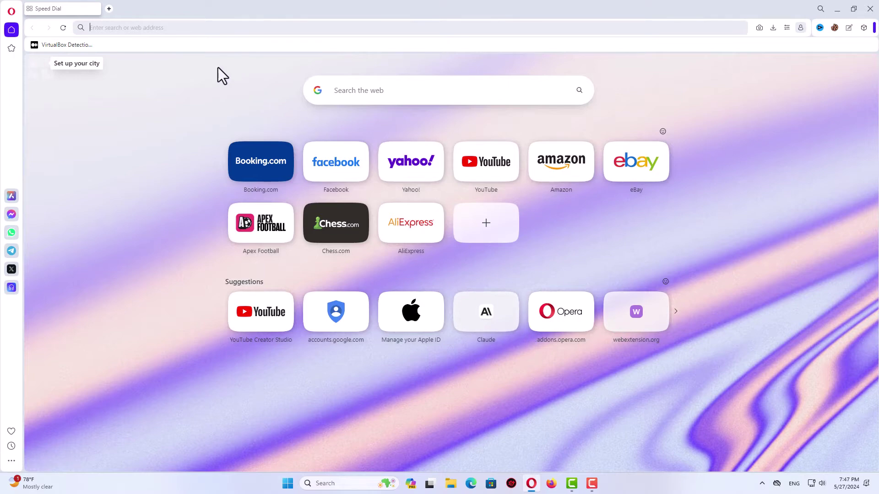
Open google.com, search for bluestacks, and open the Download BlueStacks page
text(google.com)
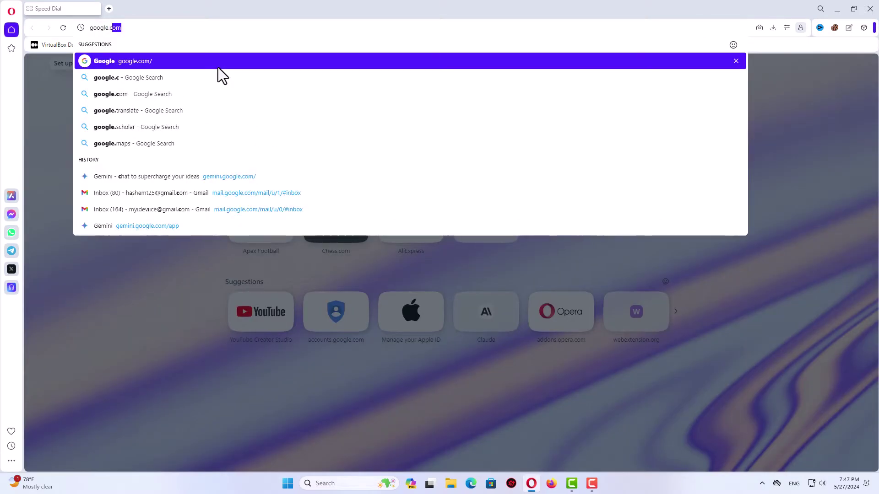
key(Return)
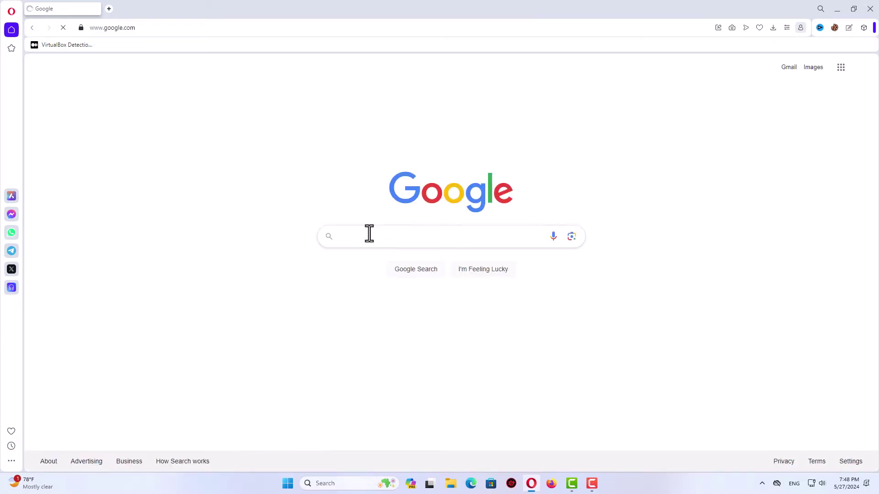
text(bluestacks)
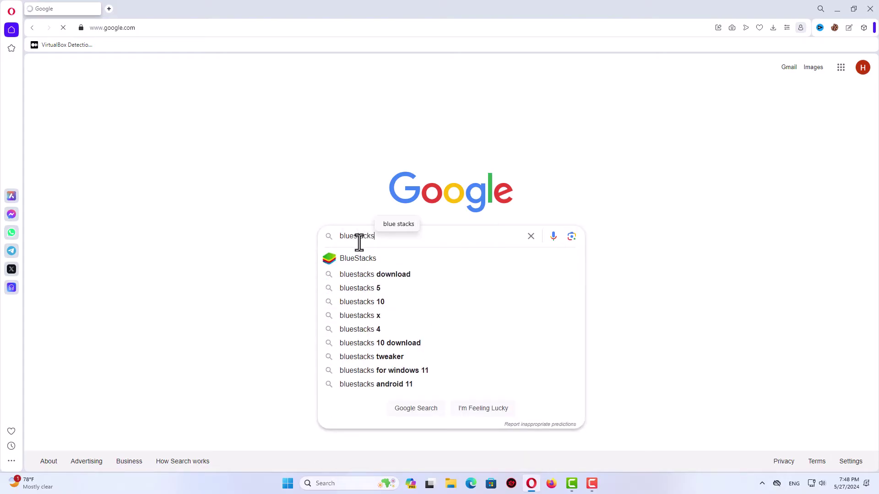
key(Return)
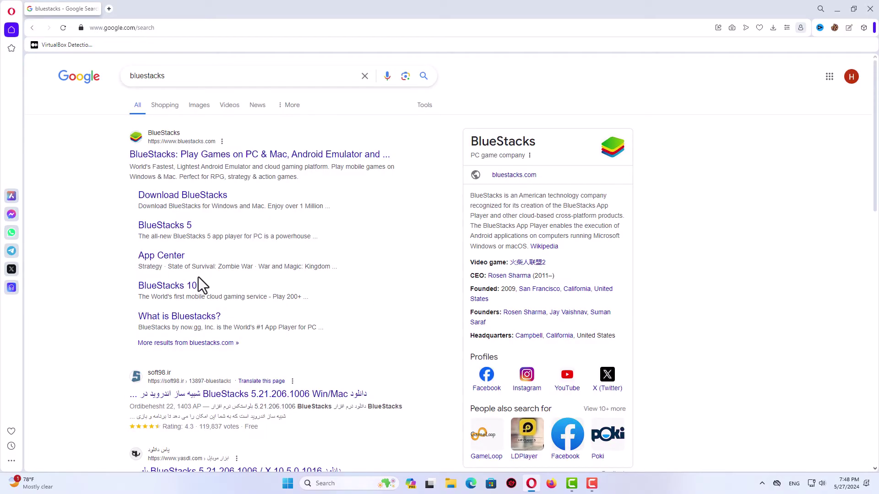
click(211, 201)
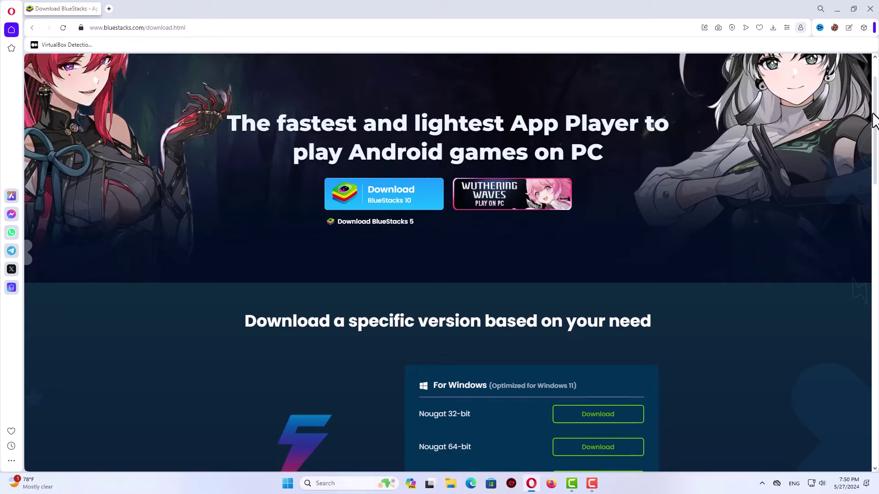
Try to download the BlueStacks 10 installer from the download page, and close the browser
scroll(875, 121, down, 4)
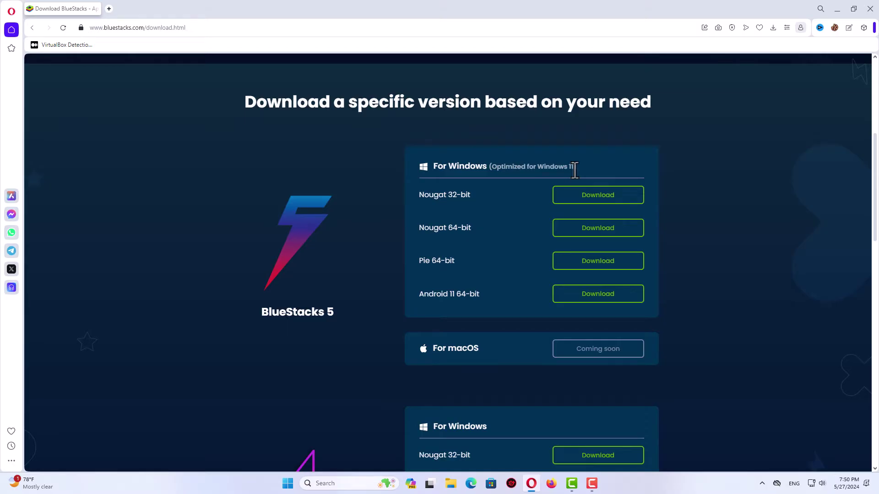
mouse_move(878, 183)
mouse_down()
mouse_move(877, 393)
mouse_move(876, 185)
mouse_up()
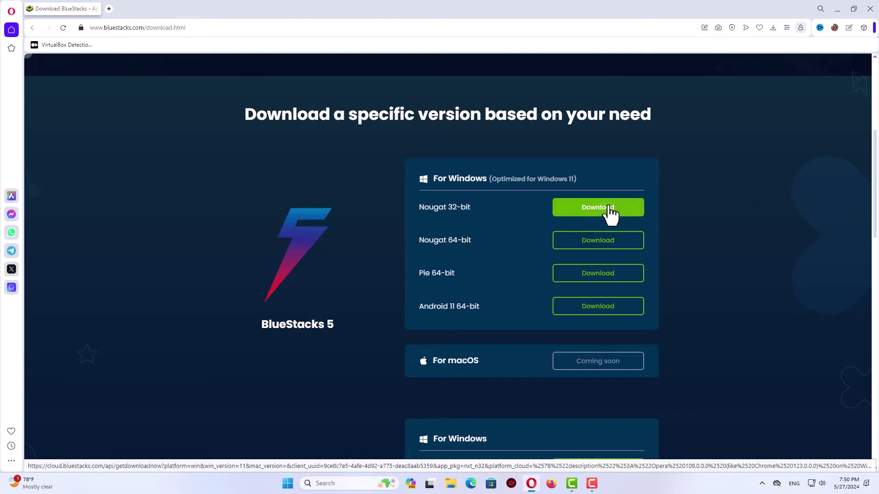
scroll(503, 238, up, 6)
click(409, 264)
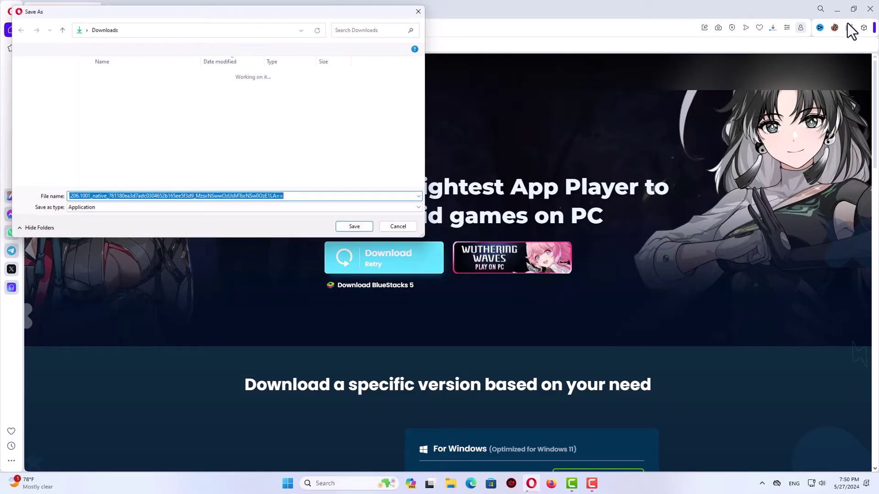
click(414, 232)
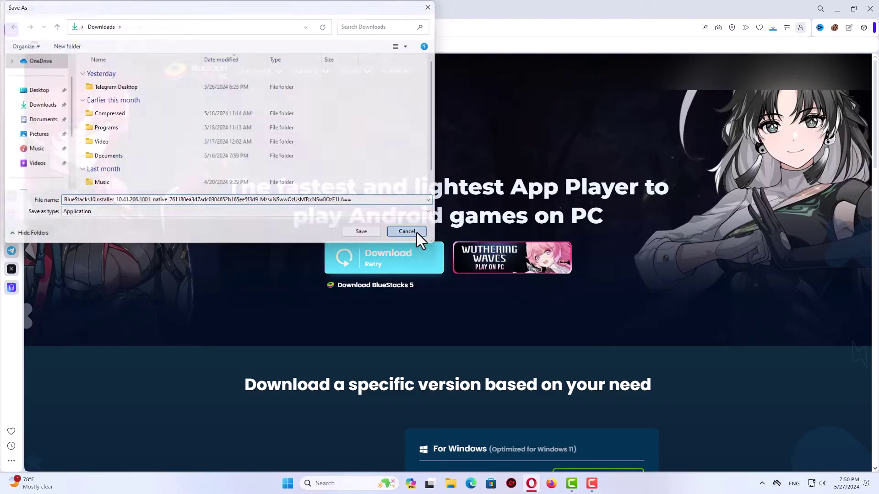
click(869, 10)
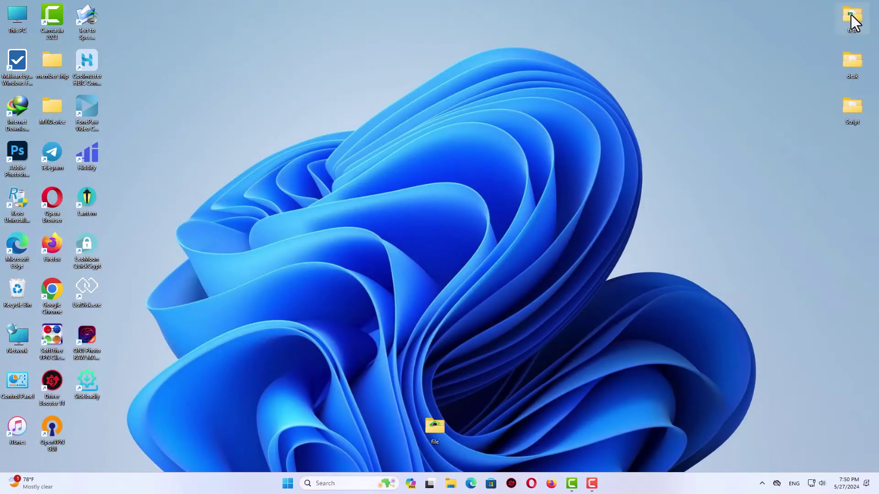
Launch the Setup application from the desktop folder named file, and close the folder window
double_click(438, 434)
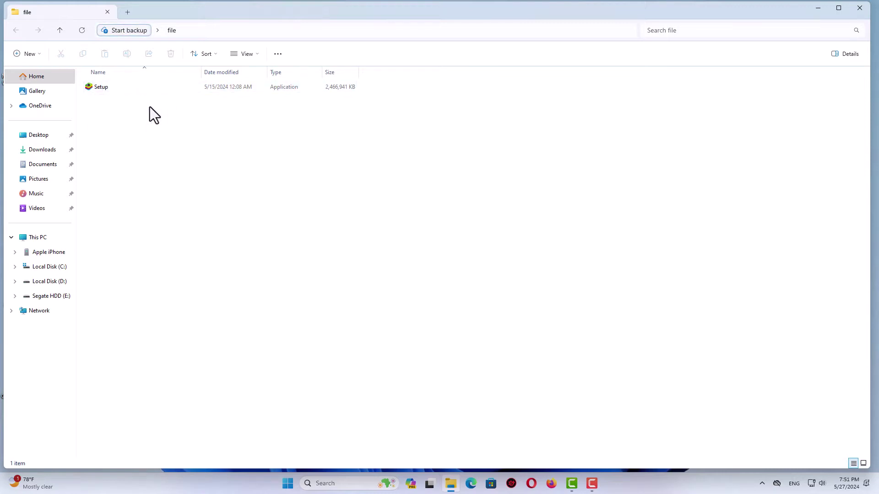
right_click(106, 87)
click(161, 149)
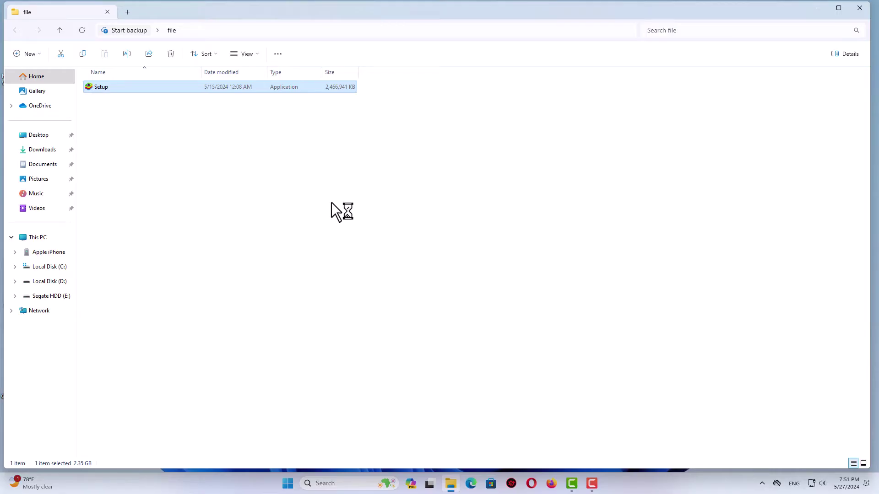
click(860, 9)
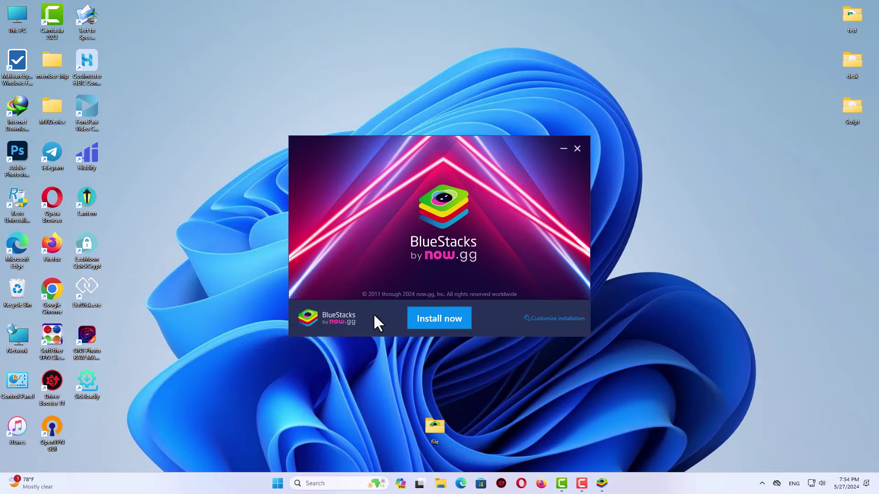
Install BlueStacks with the data path C:\ProgramData\BlueStacks_nxt, agree to the Terms of Use, and launch BlueStacks 5
click(558, 318)
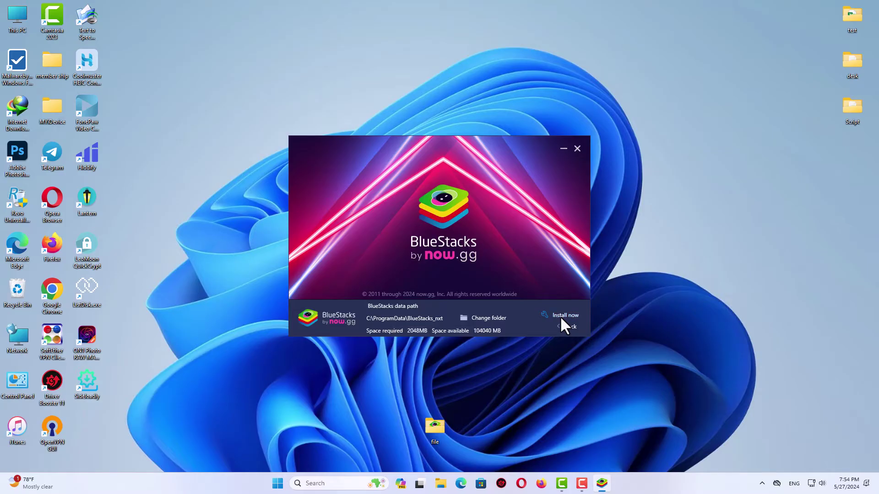
click(568, 327)
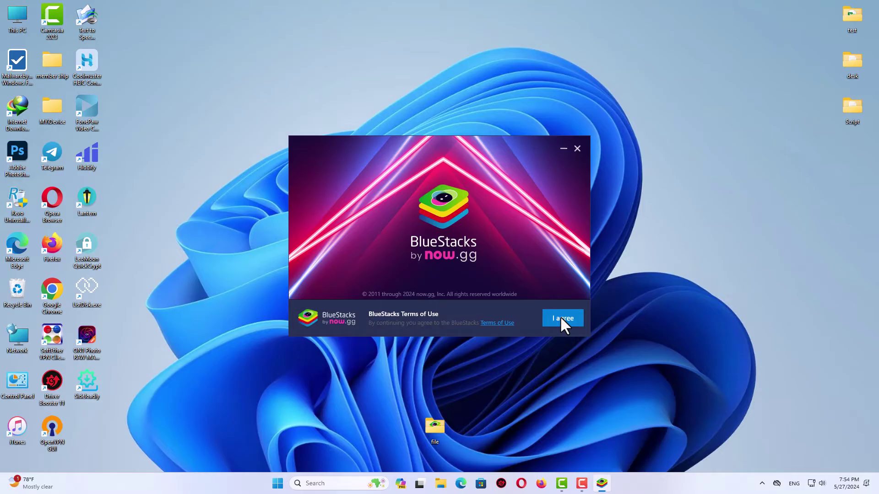
click(561, 316)
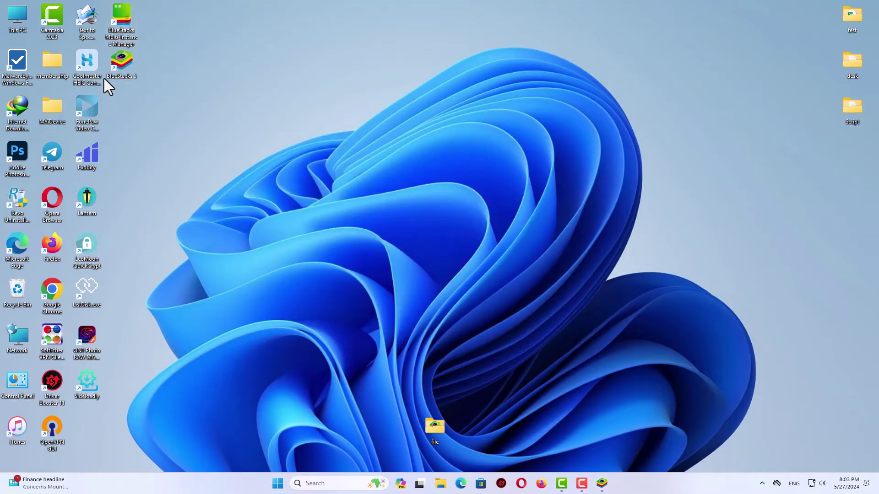
double_click(124, 66)
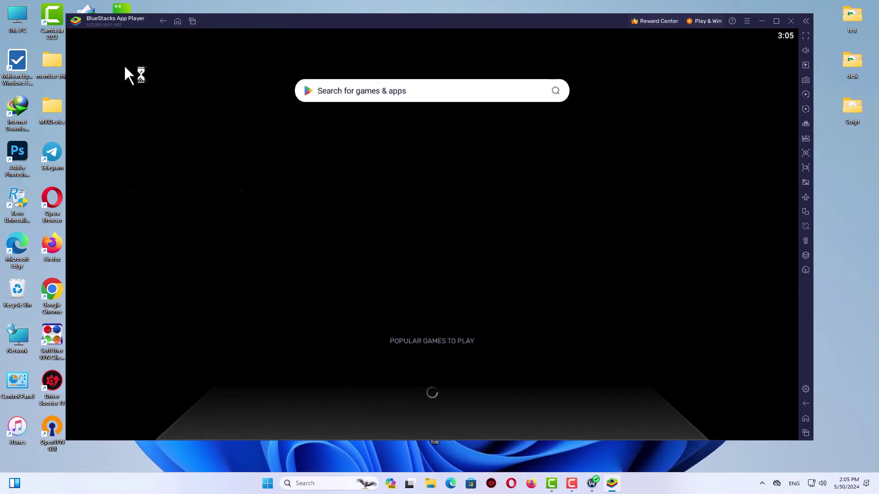
Switch to Firefox and use a Google search for the Termux APK to reach its APKMirror page
click(531, 483)
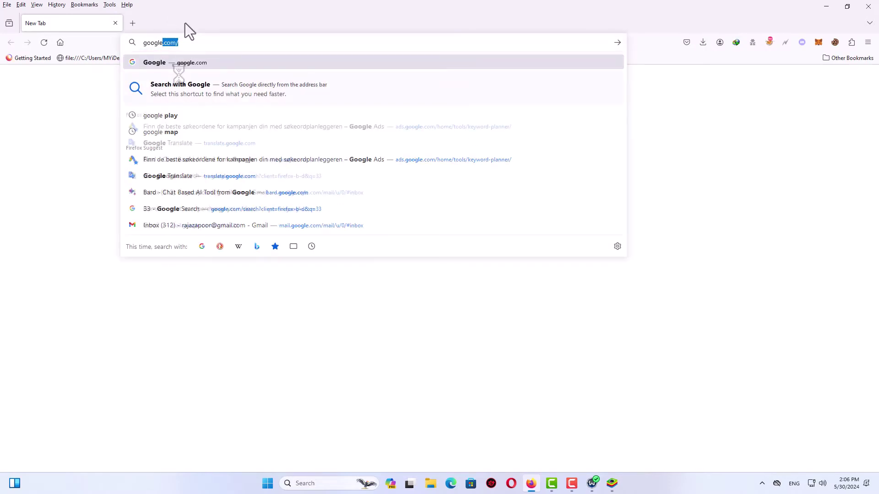
key(Return)
text(termux)
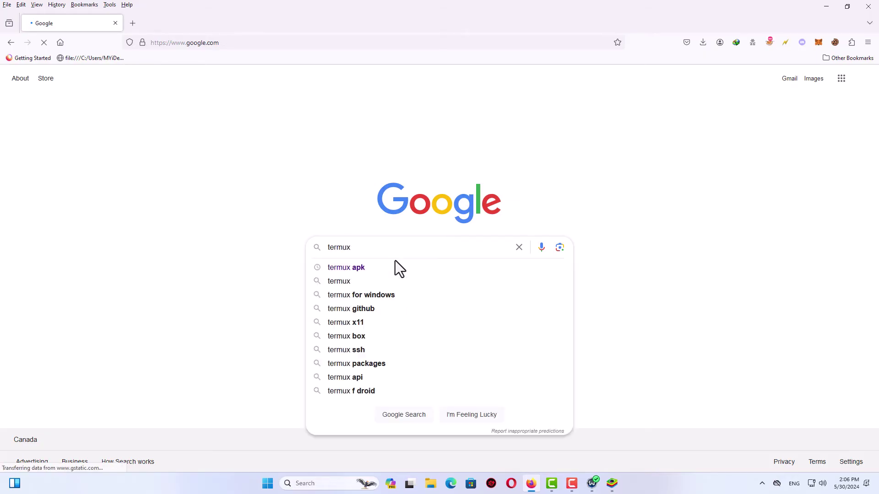
text(apk)
key(BackSpace)
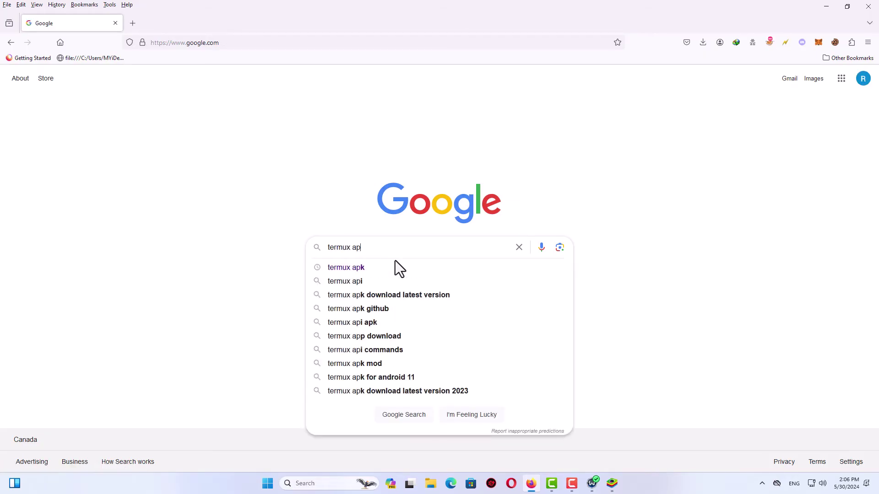
text(k app)
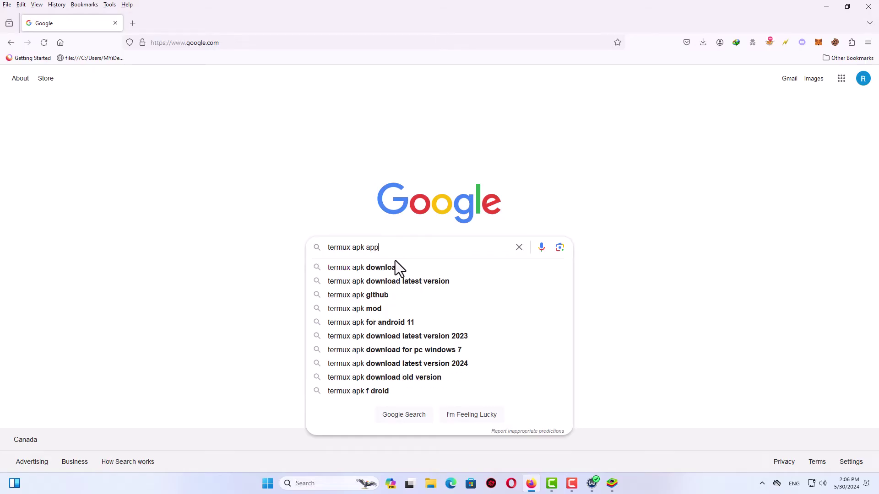
text(m)
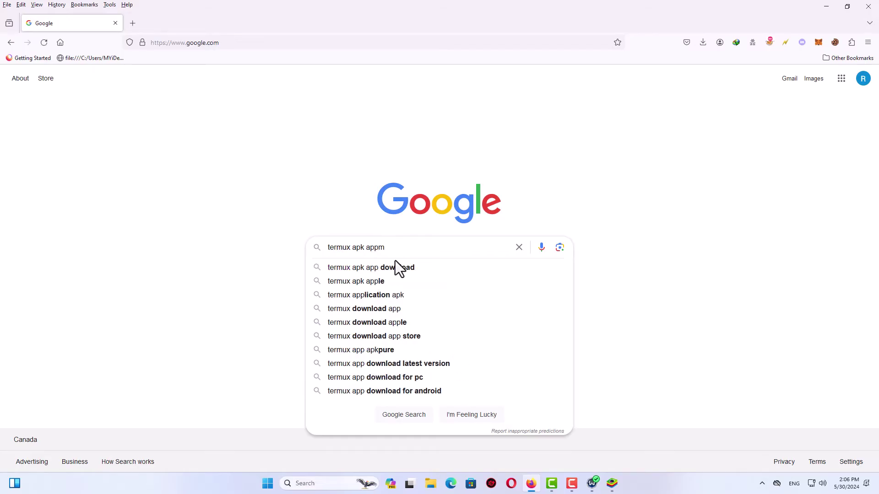
text(i)
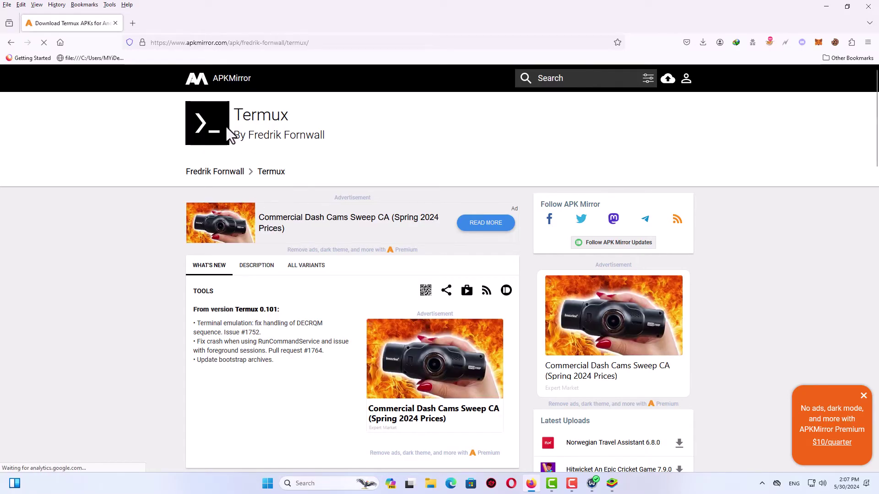
Open the Termux 0.101 release from the list of all versions, dismissing the advertisement
double_click(289, 118)
click(315, 130)
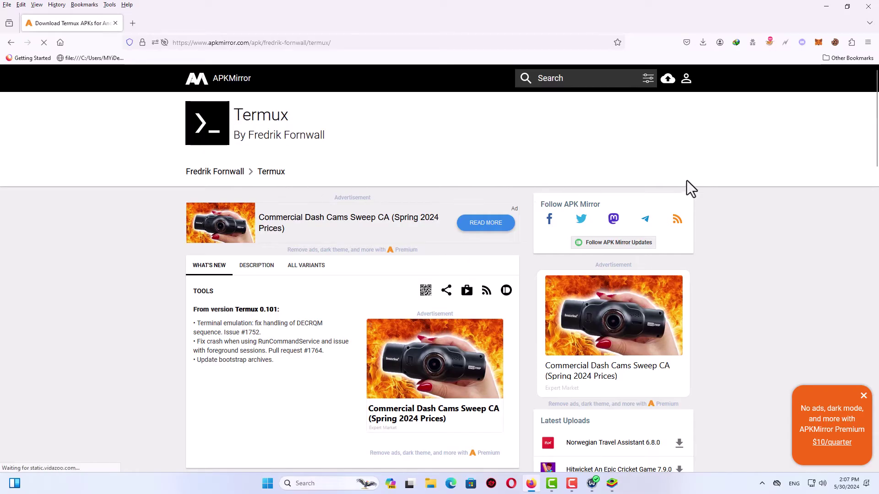
scroll(876, 144, down, 4)
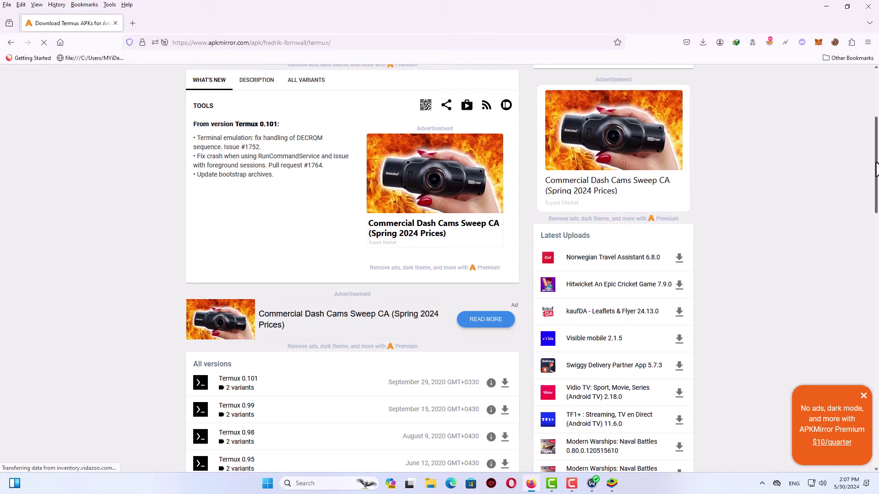
scroll(848, 208, down, 4)
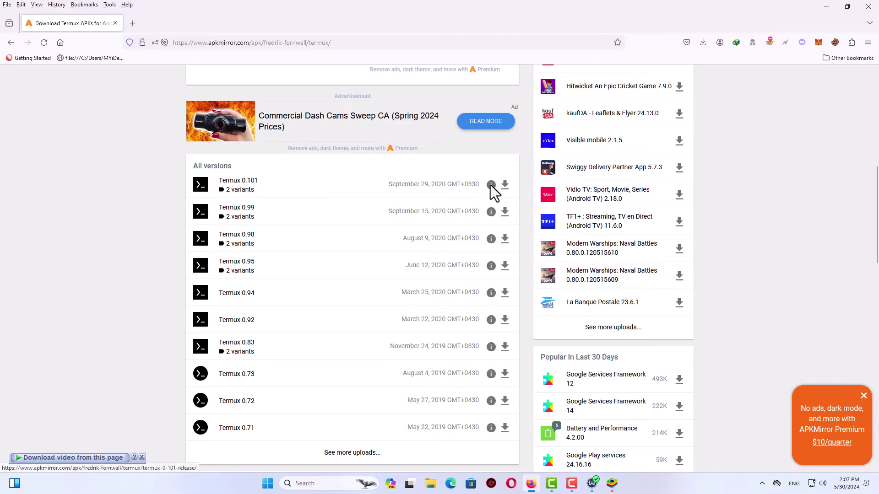
click(504, 186)
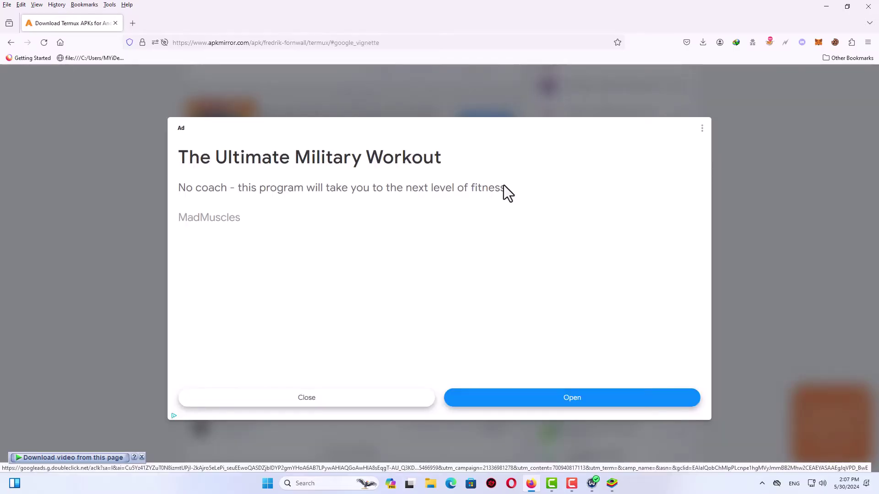
click(315, 399)
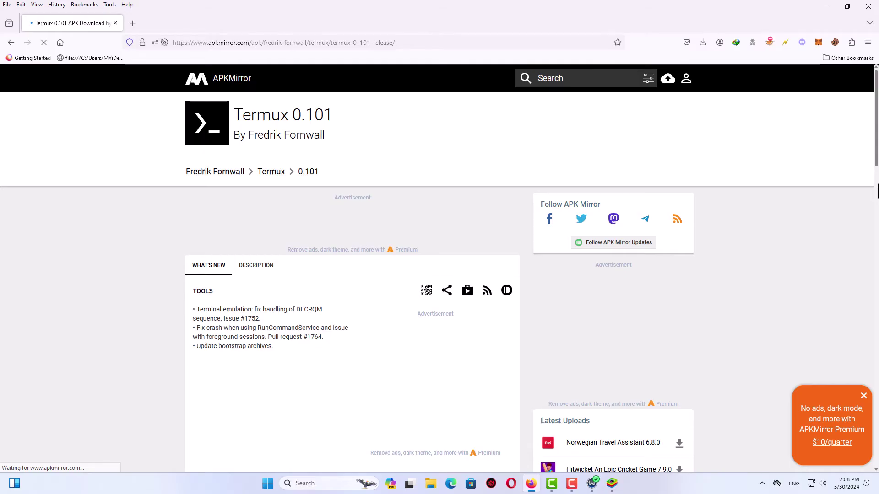
Download the universal nodpi APK variant of Termux 0.101 for Android 7.0+
scroll(877, 192, down, 5)
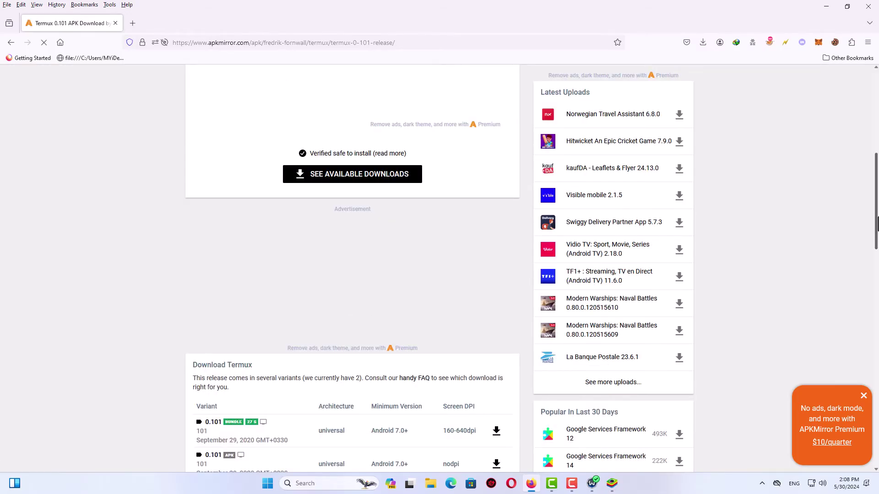
scroll(877, 215, down, 3)
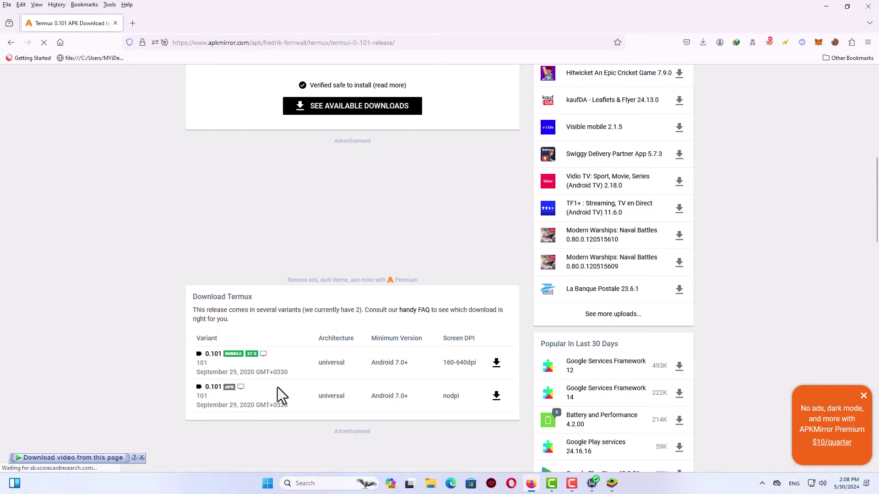
click(497, 398)
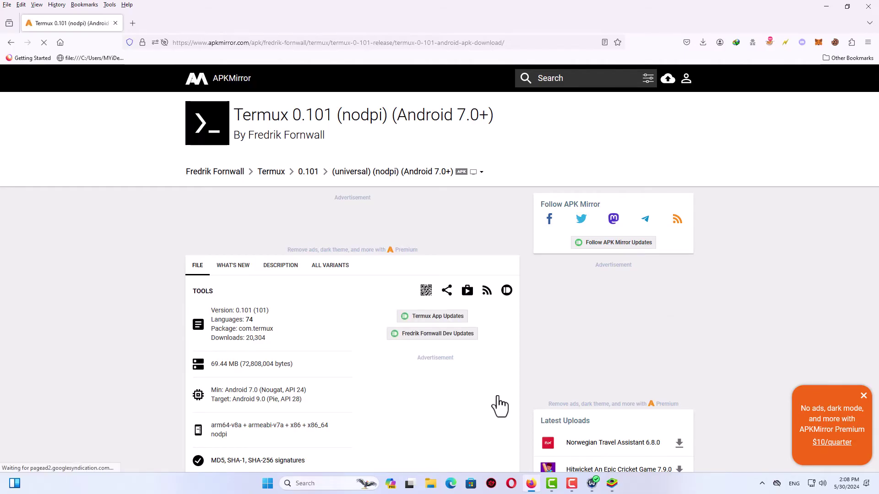
scroll(872, 174, down, 3)
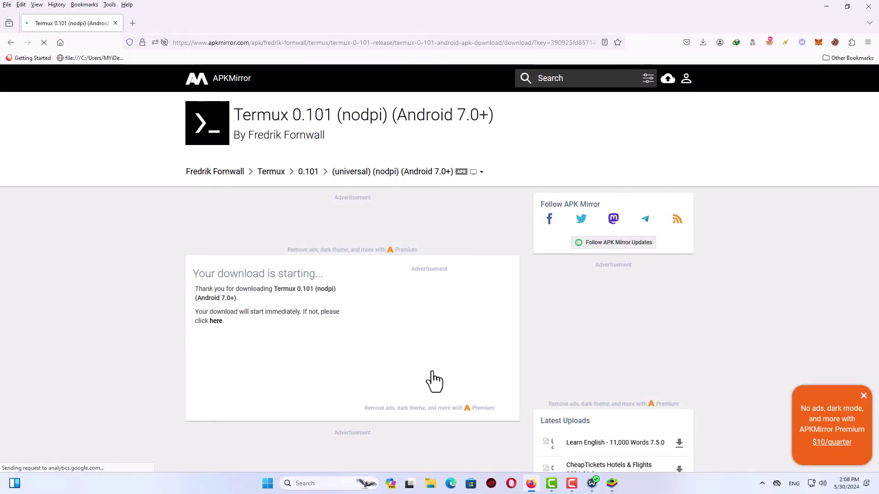
click(438, 283)
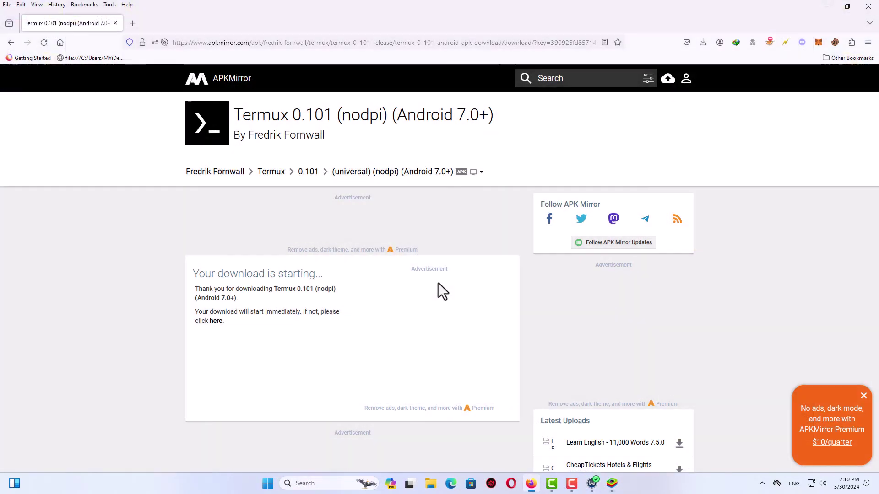
Close Firefox, install the downloaded Termux APK in BlueStacks from the desktop folder named file, and open Termux
click(868, 6)
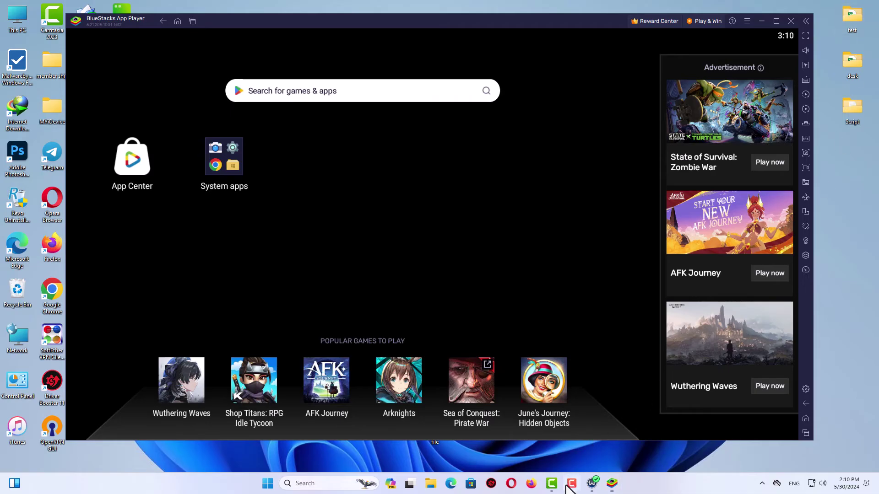
key(super+d)
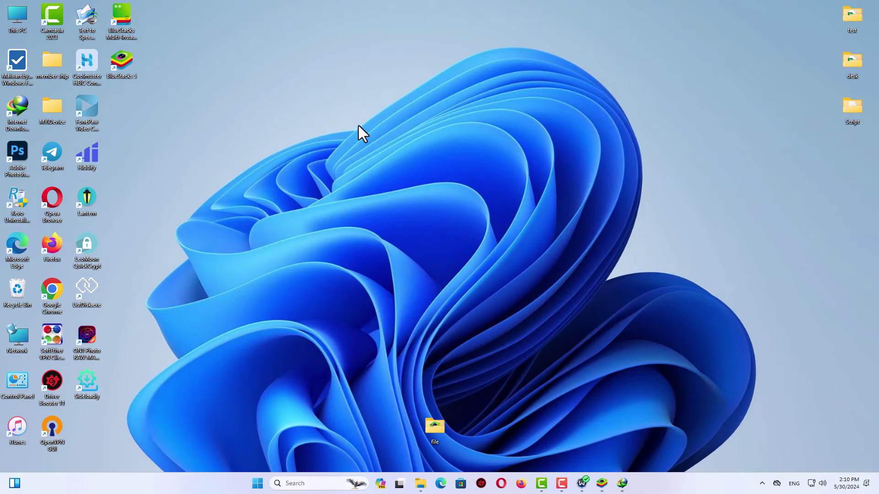
double_click(436, 429)
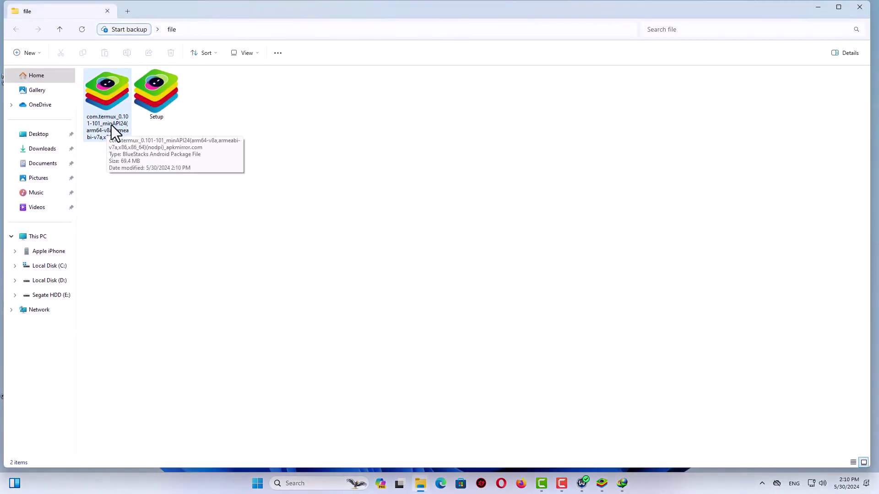
click(107, 109)
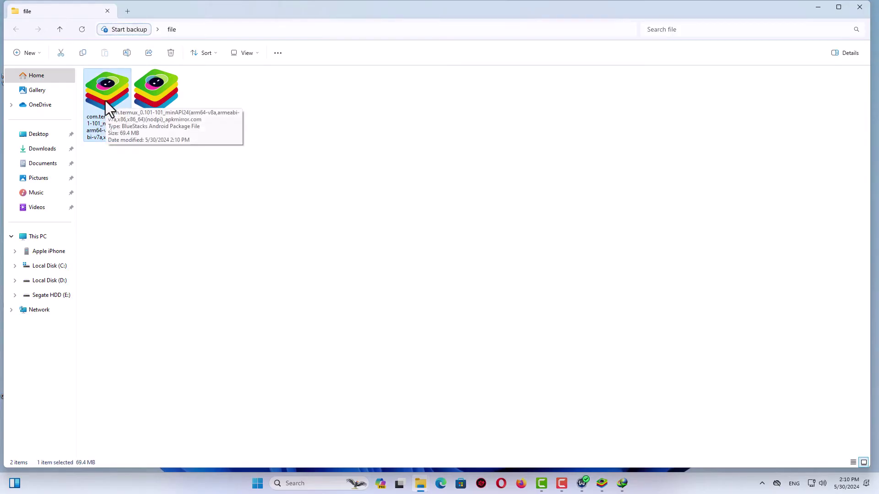
double_click(105, 101)
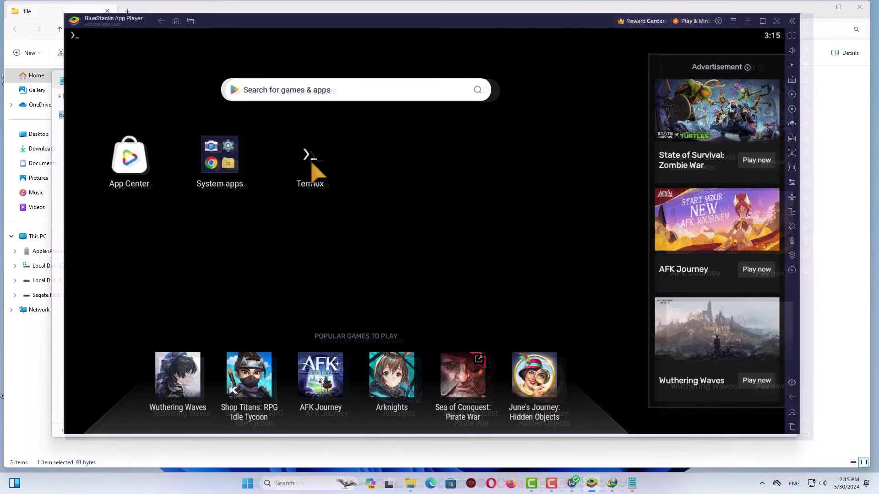
click(310, 173)
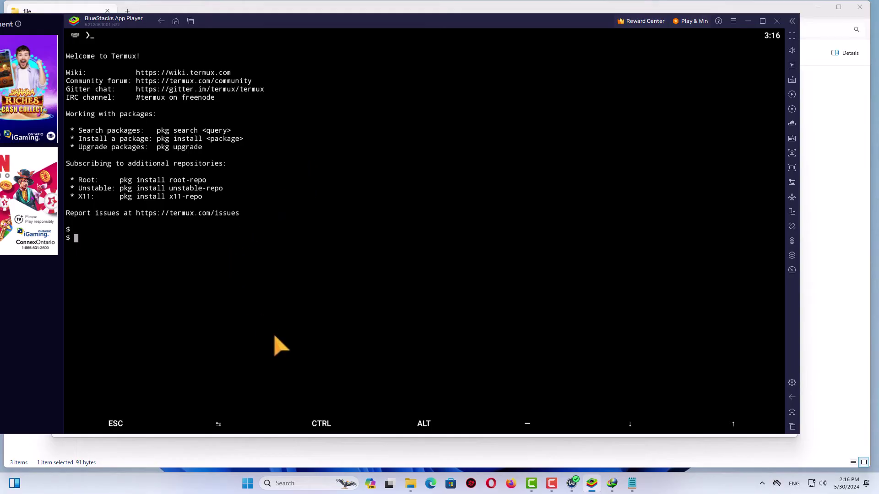
click(329, 422)
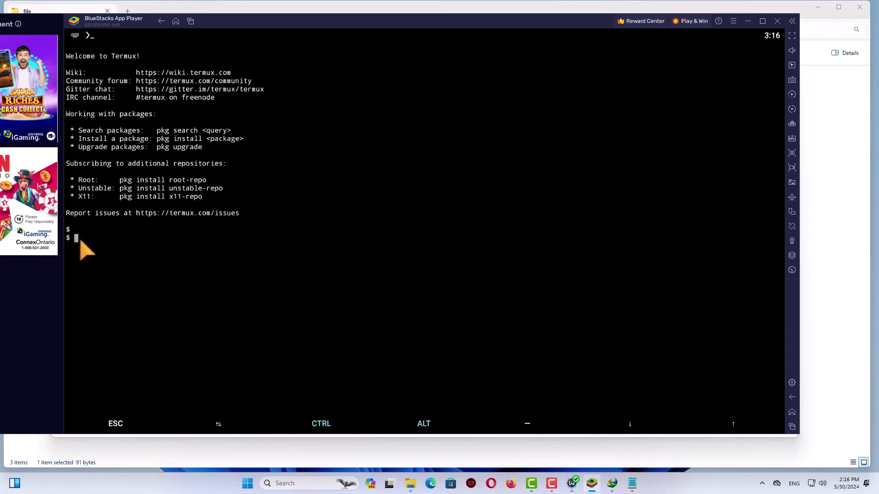
click(526, 424)
click(527, 425)
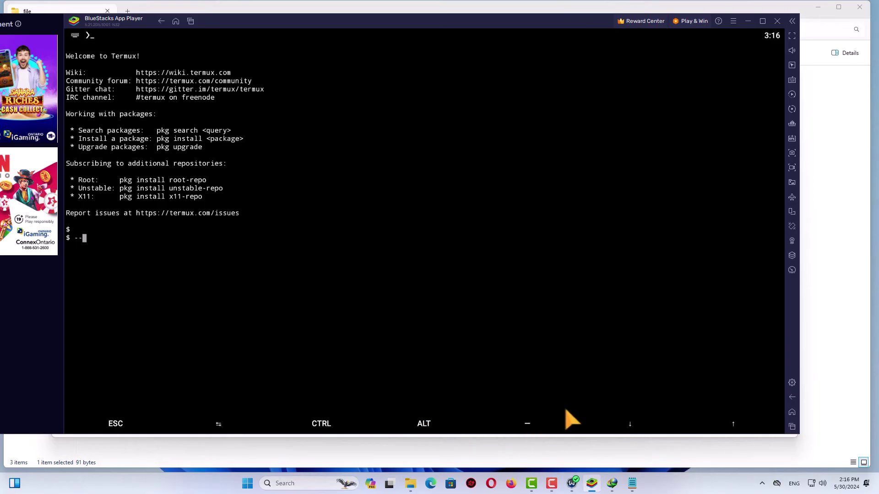
key(BackSpace)
key(BackSpace)
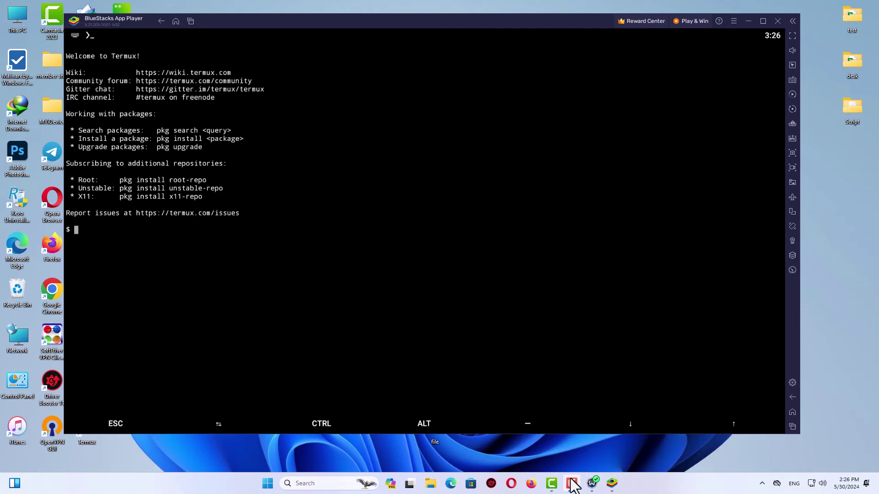
Minimize BlueStacks, open the Clean IP Termux text file in the desktop's file folder, and copy its entire bash install command
click(748, 21)
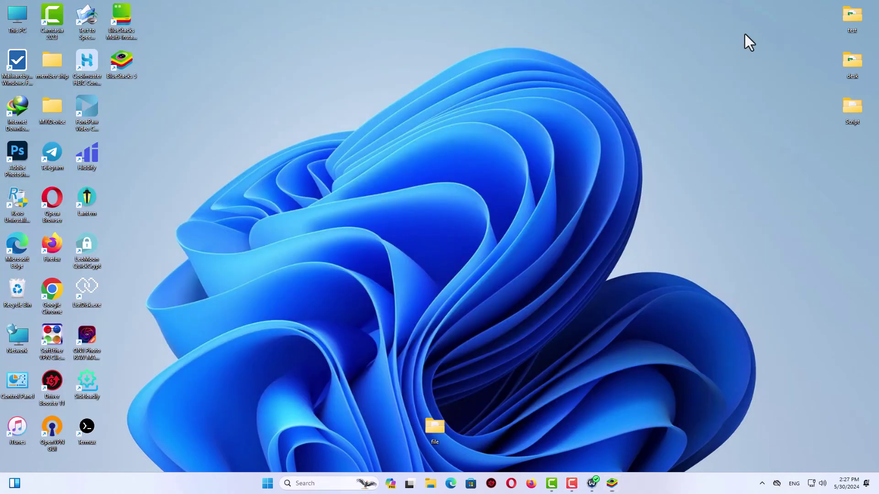
double_click(435, 423)
double_click(106, 100)
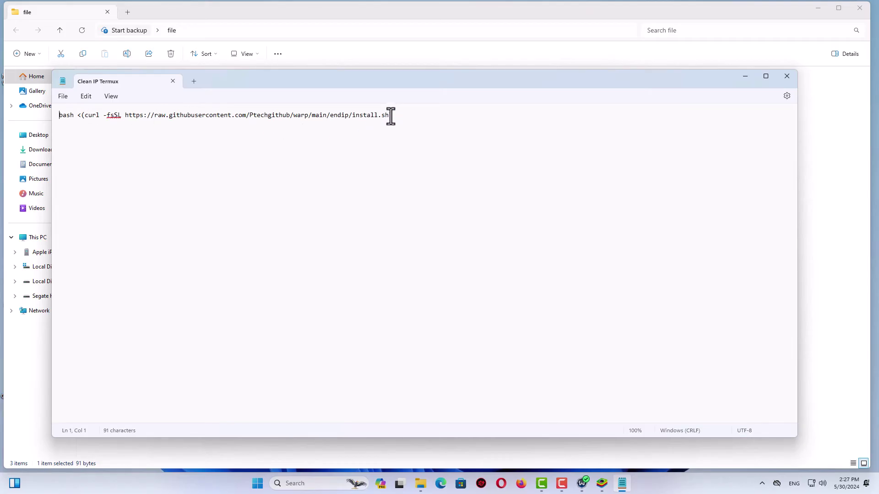
drag(340, 116, 123, 116)
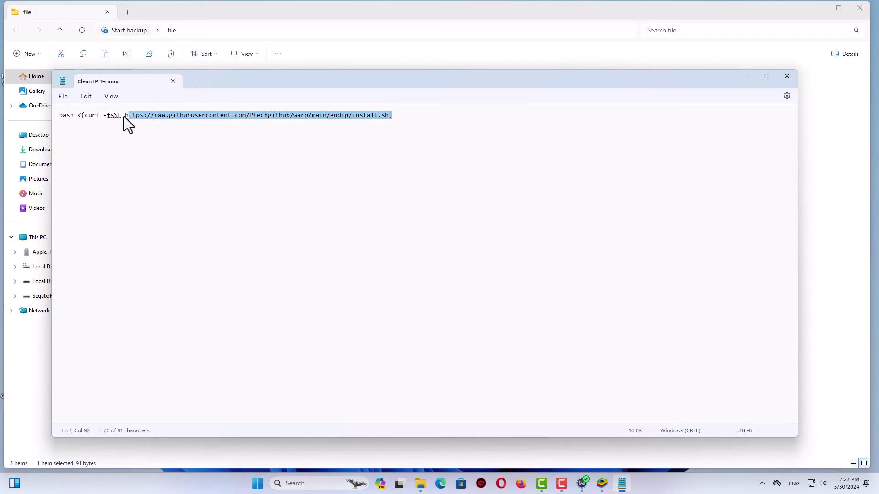
right_click(68, 114)
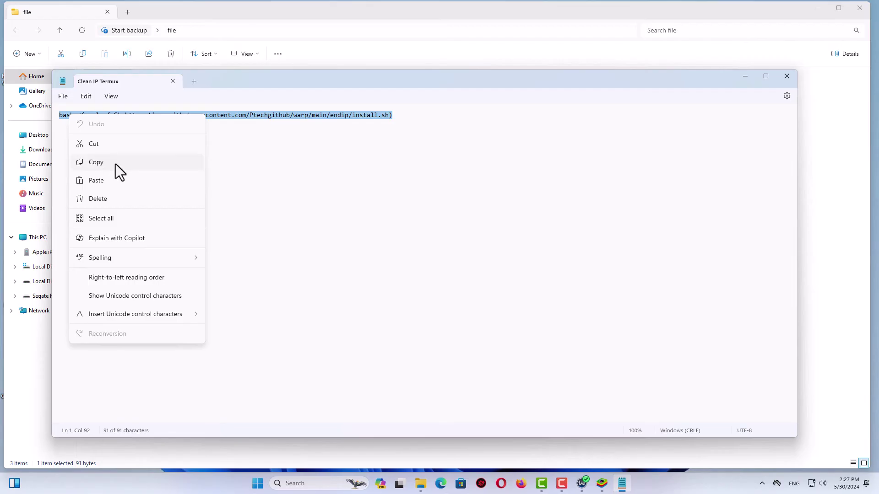
click(92, 163)
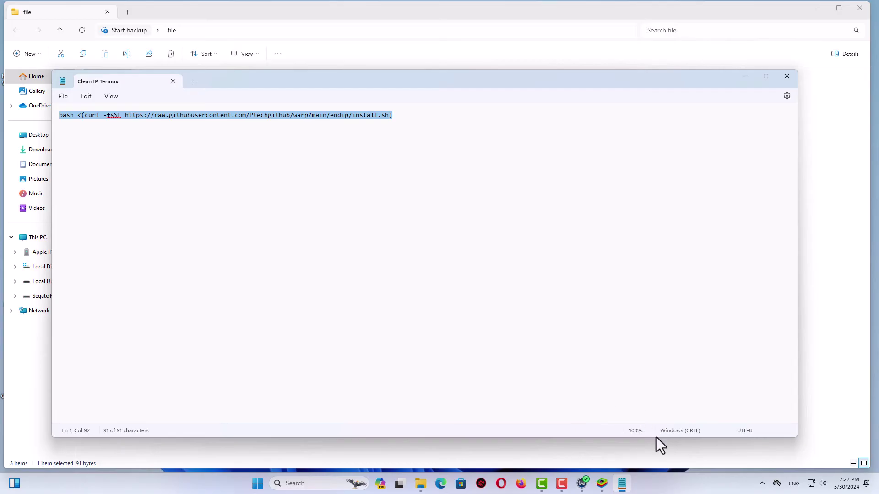
Switch to BlueStacks, run the copied install command in Termux, and start the endpoint scan with option 1, Preferred IPV4
click(604, 484)
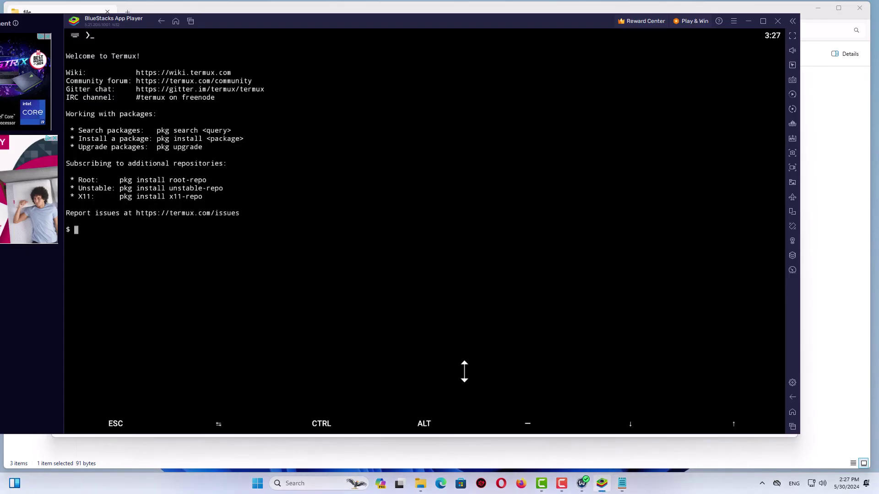
click(78, 230)
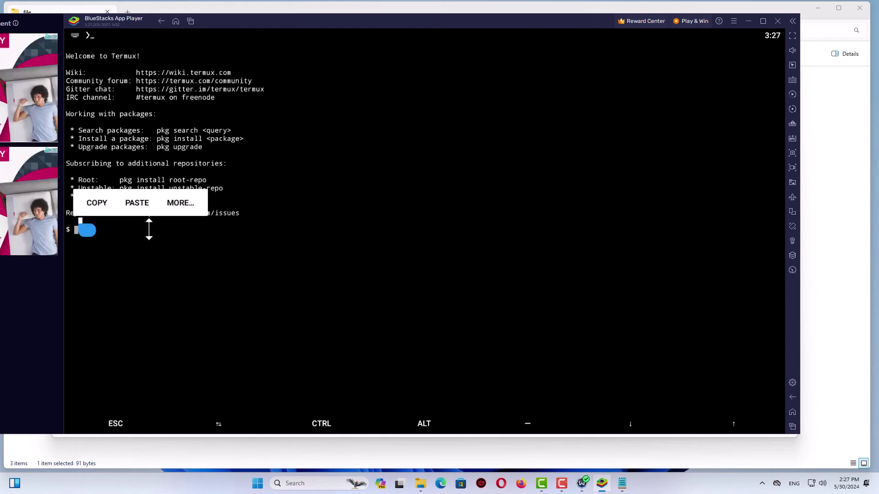
click(136, 203)
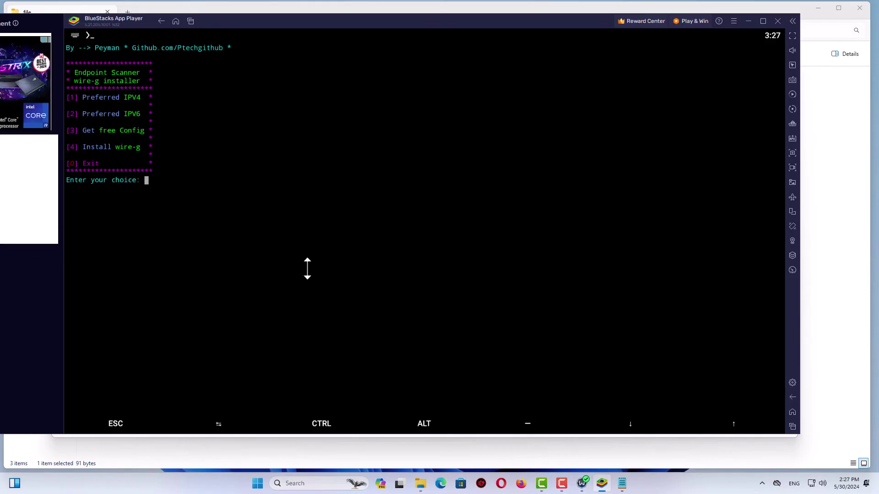
text(1)
key(Return)
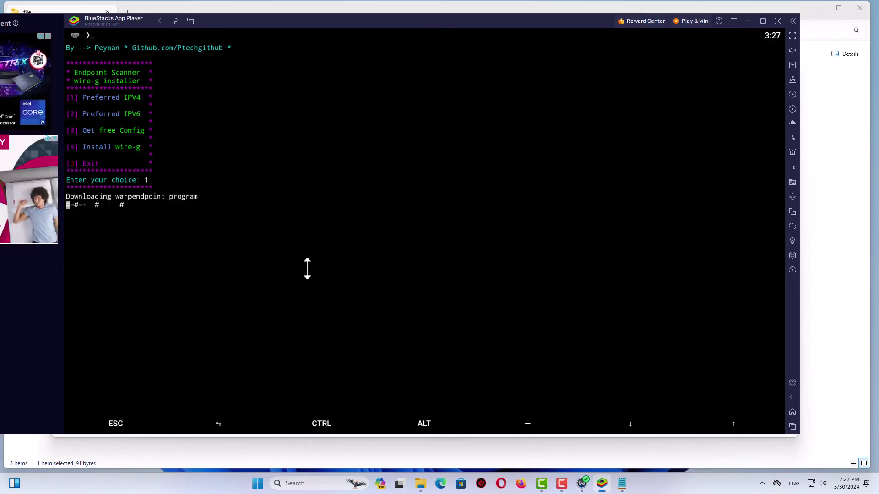
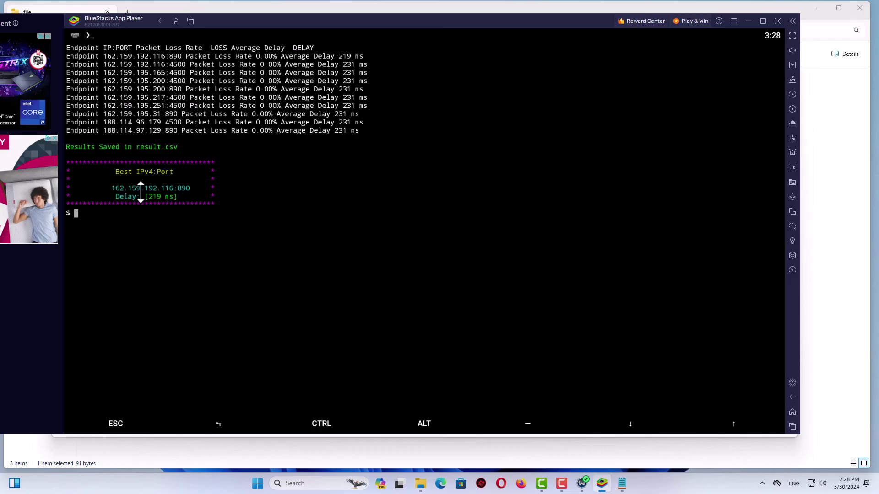
Copy the Best IPv4:Port result block, including the address and delay lines, from the Termux output
click(112, 188)
drag(130, 196, 204, 220)
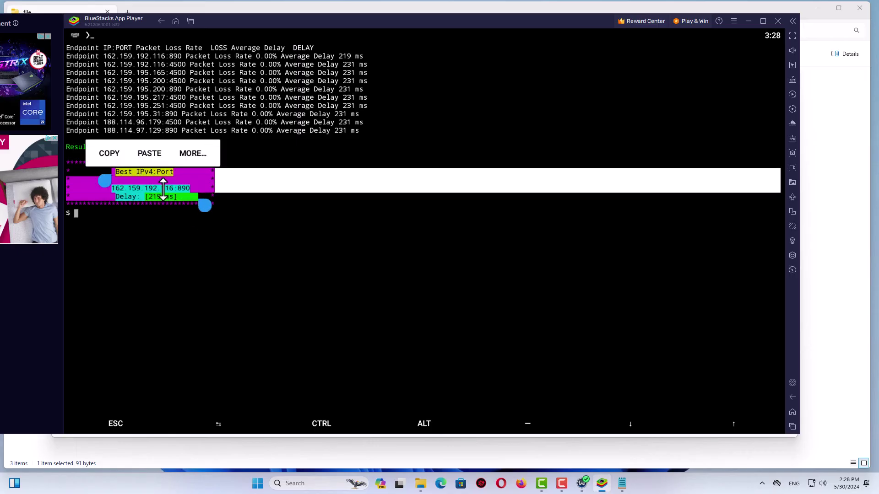
click(114, 153)
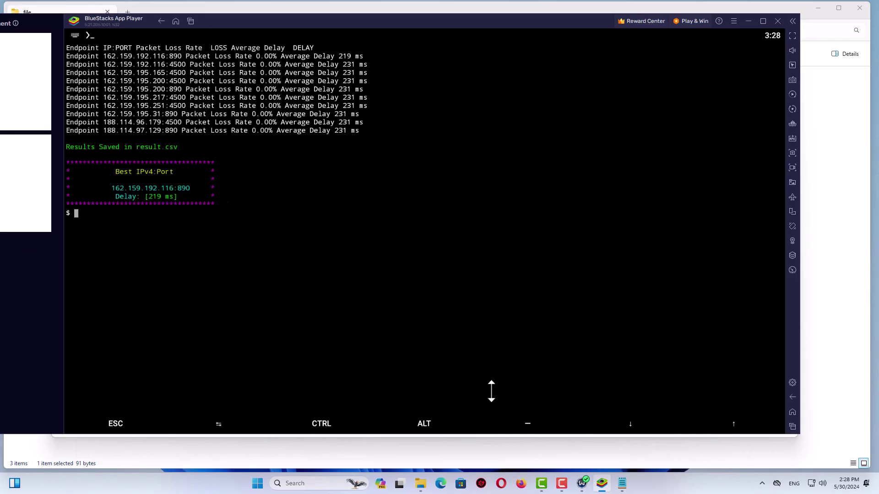
Switch to the Clean IP Termux note in Notepad and paste the copied scan result a few lines below the bash command
click(622, 483)
click(487, 166)
key(Return)
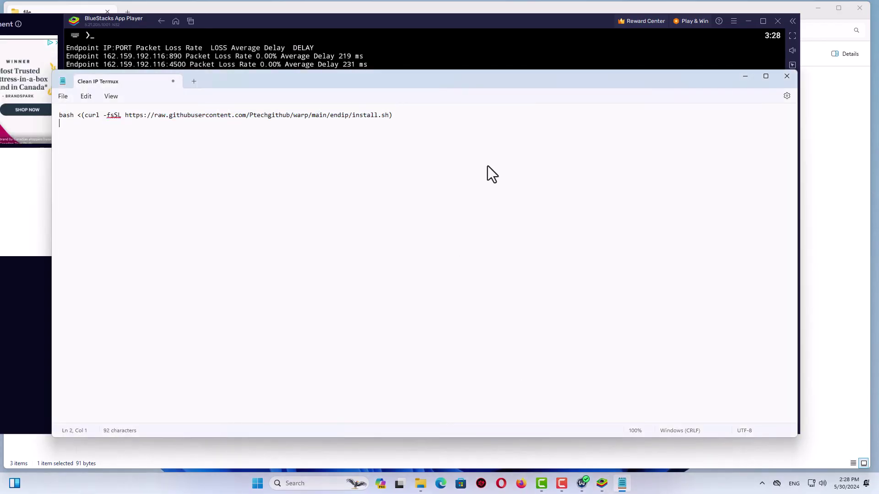
key(Return)
key(Return)
key(ctrl+v)
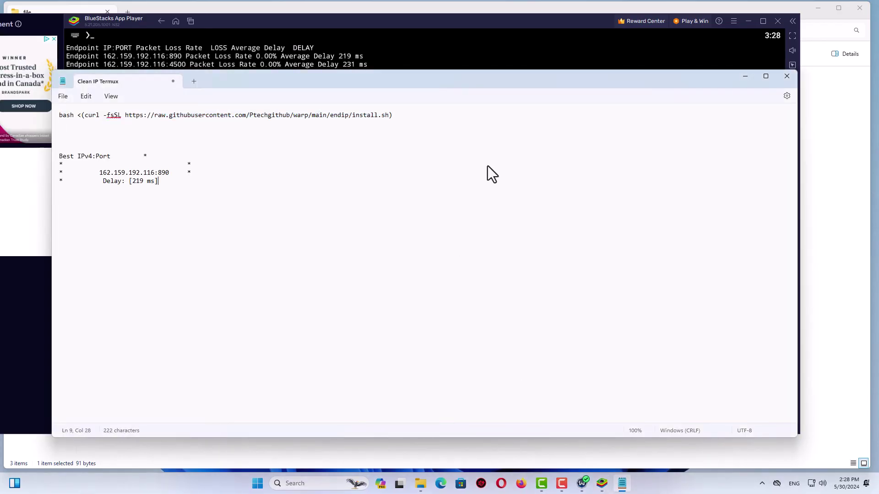
click(121, 174)
drag(99, 173, 169, 174)
click(167, 173)
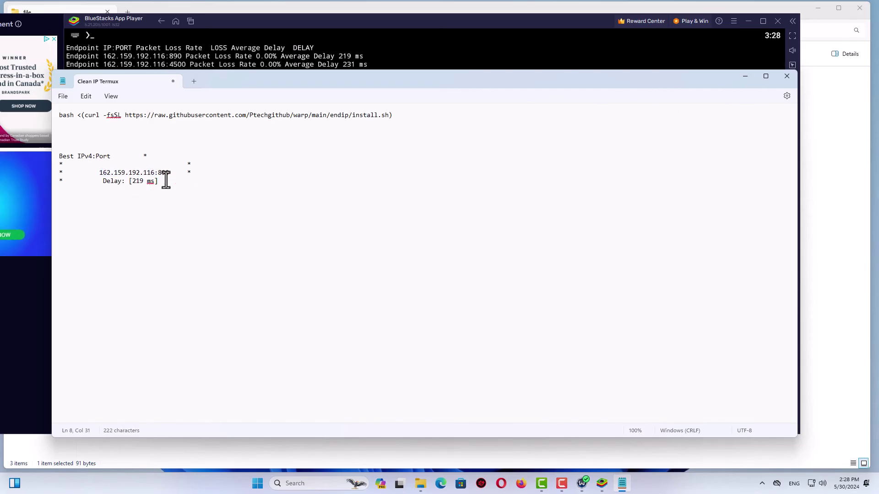
Minimize the note, close the File Explorer window, and move the BlueStacks window slightly on the desktop
click(745, 77)
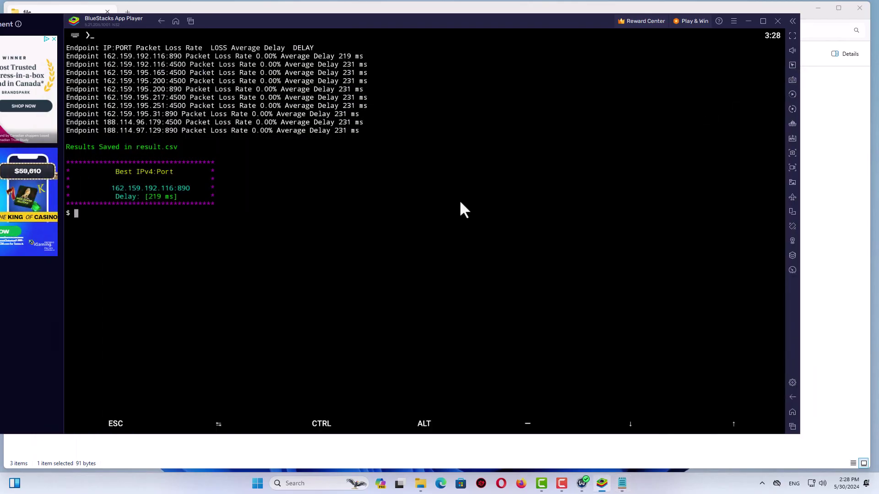
click(817, 42)
click(860, 7)
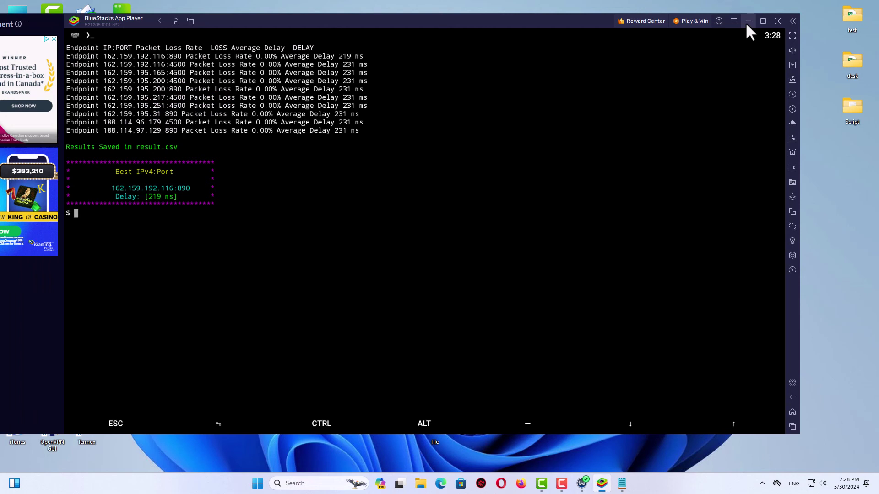
drag(562, 18, 588, 36)
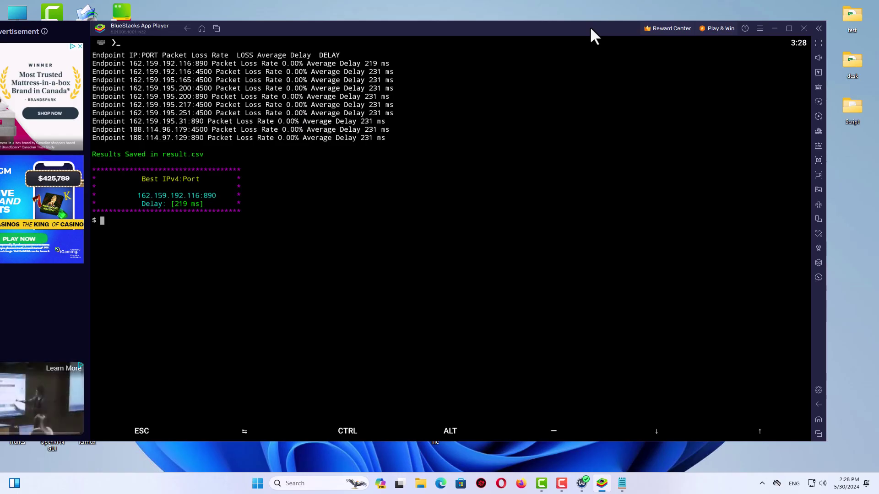
Try to clear the Termux terminal by running the clean command twice
text(clea)
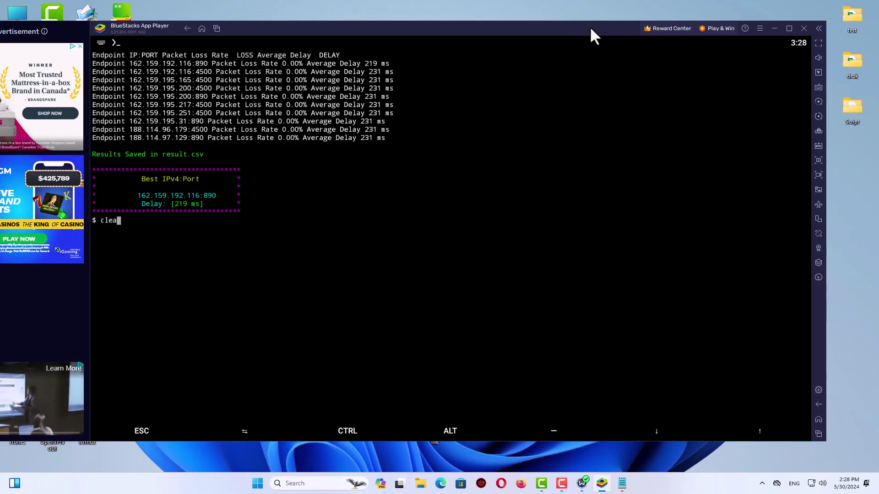
text(sn)
key(Return)
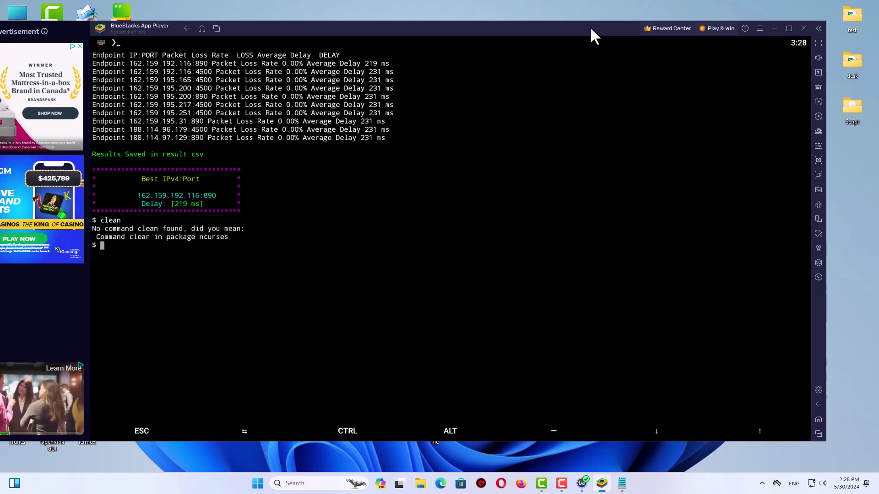
text(clea)
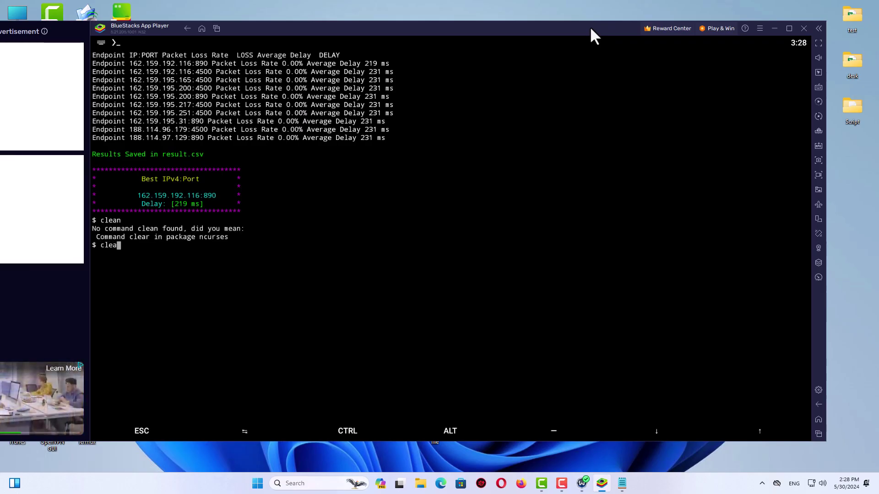
text(n)
key(Return)
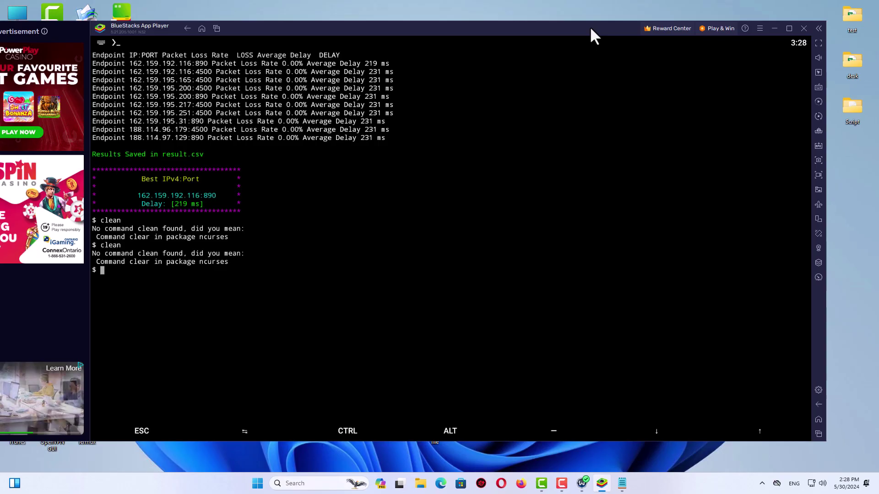